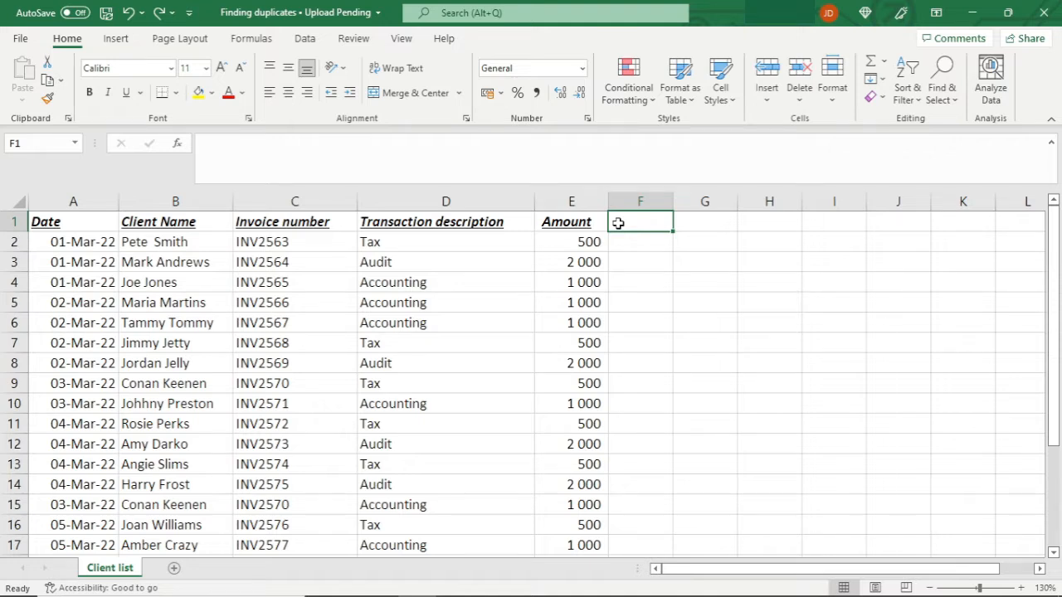
{"action": "left_click", "coordinate": [267, 197]}
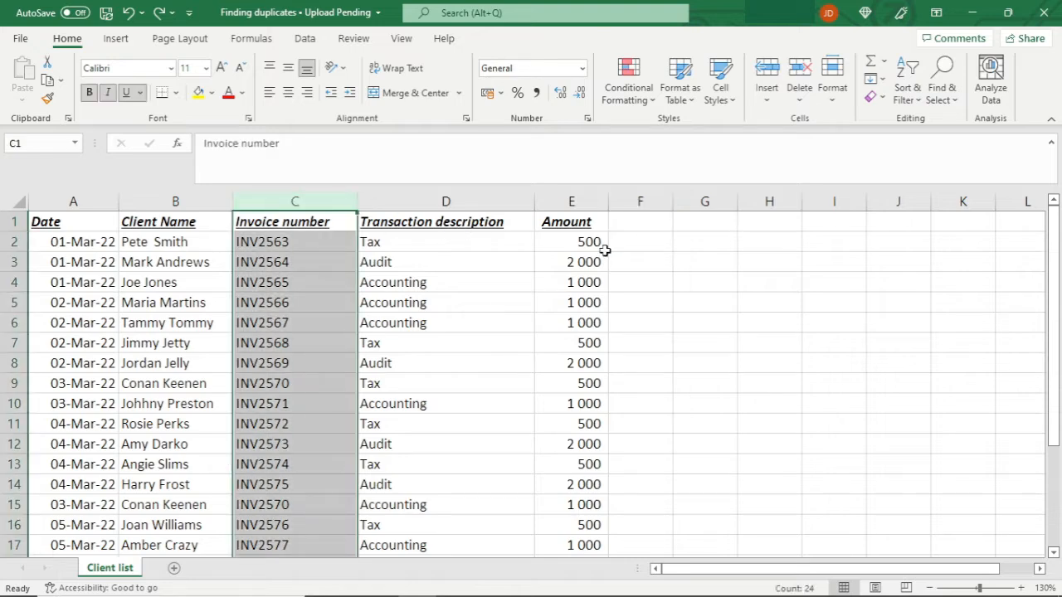
{"action": "left_click", "coordinate": [584, 202]}
{"action": "left_click", "coordinate": [68, 199]}
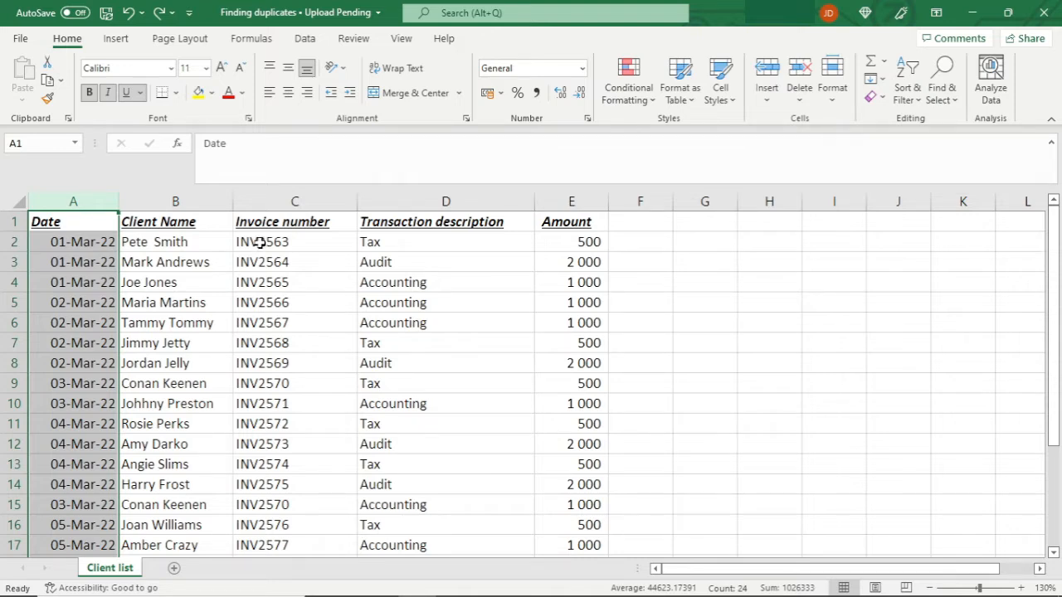
{"action": "left_click", "coordinate": [384, 243]}
{"action": "left_click", "coordinate": [383, 263]}
{"action": "left_click", "coordinate": [385, 283]}
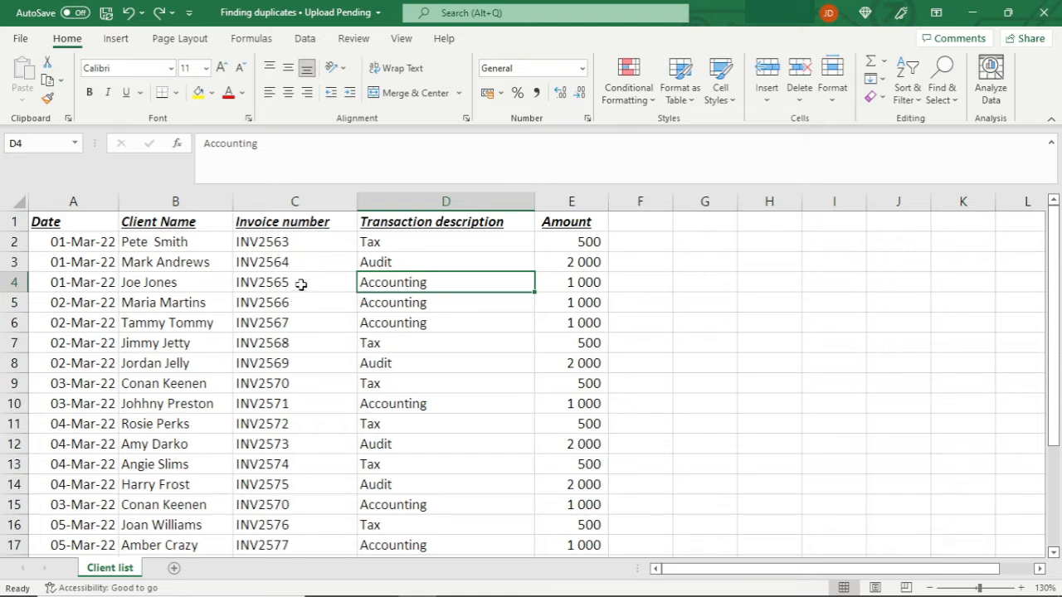
Highlight duplicate values in the Invoice number column with Light Red Fill with Dark Red Text.
{"action": "left_click", "coordinate": [300, 199]}
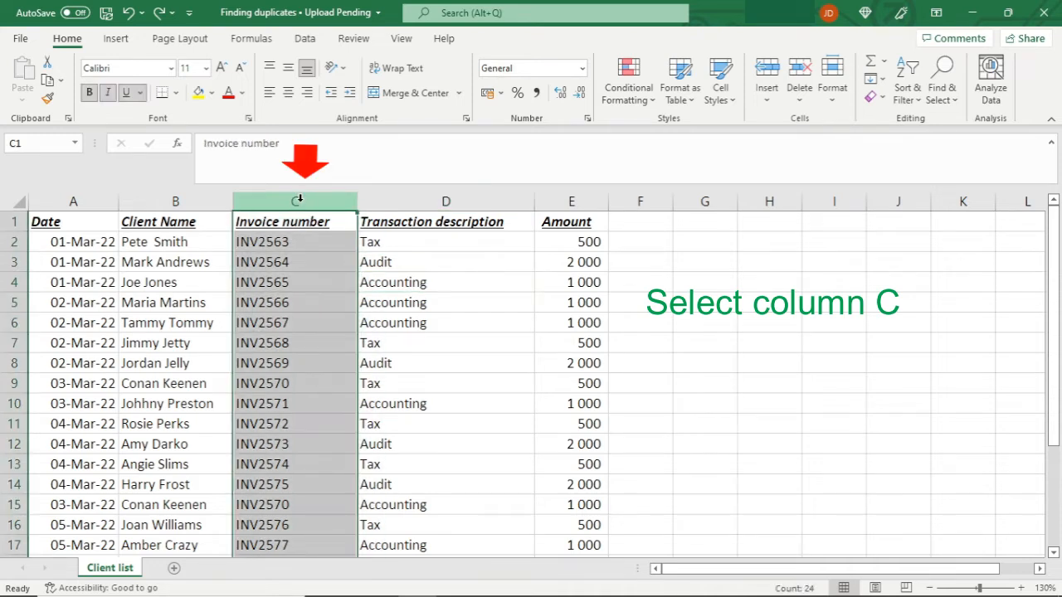
{"action": "left_click", "coordinate": [627, 97]}
{"action": "mouse_move", "coordinate": [647, 135]}
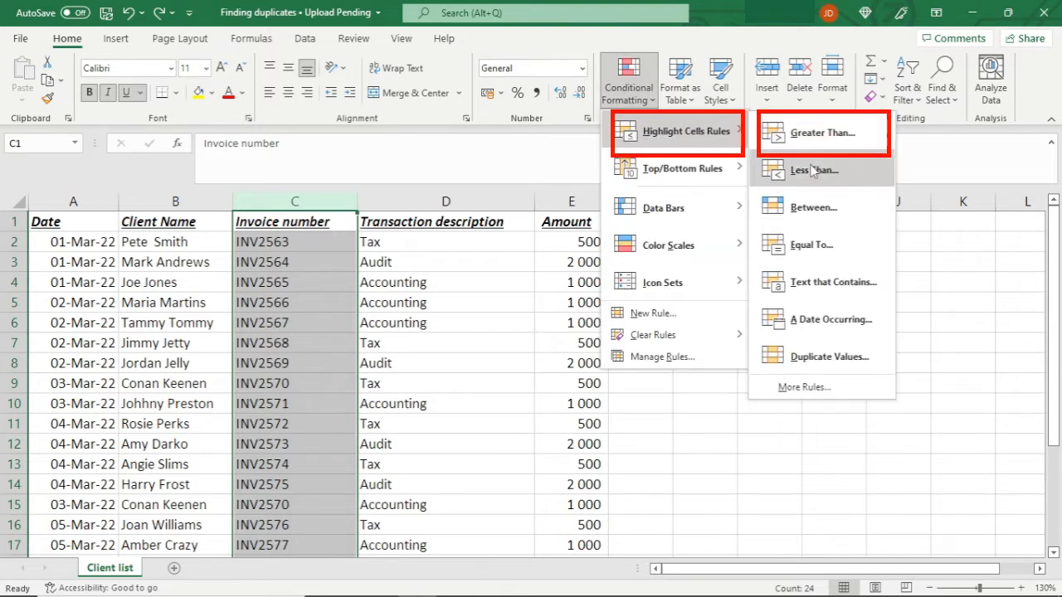
{"action": "left_click", "coordinate": [829, 357]}
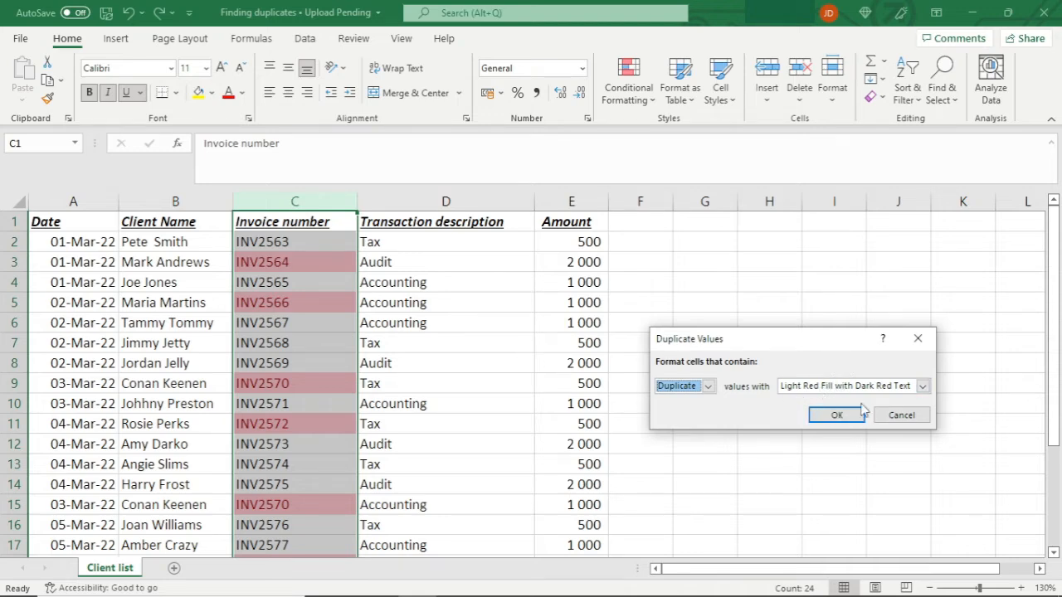
{"action": "left_click", "coordinate": [923, 387]}
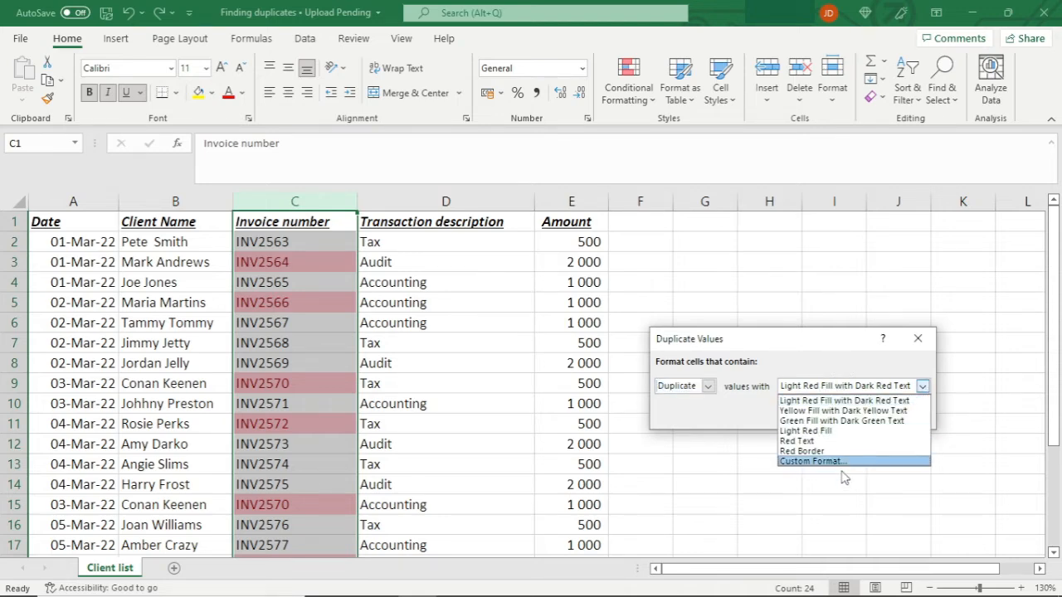
{"action": "left_click", "coordinate": [873, 402]}
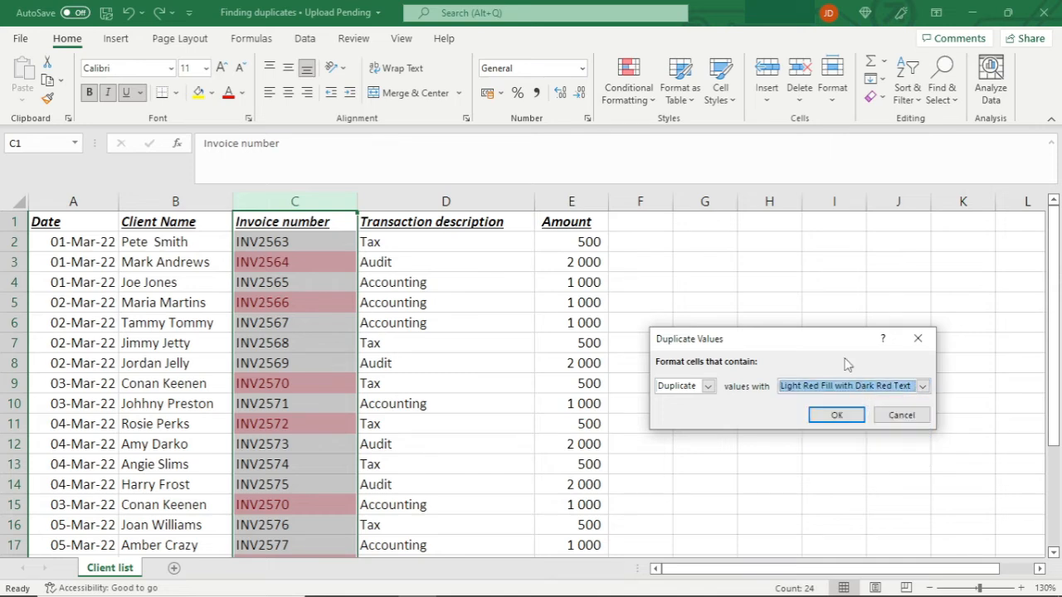
{"action": "left_click", "coordinate": [838, 419]}
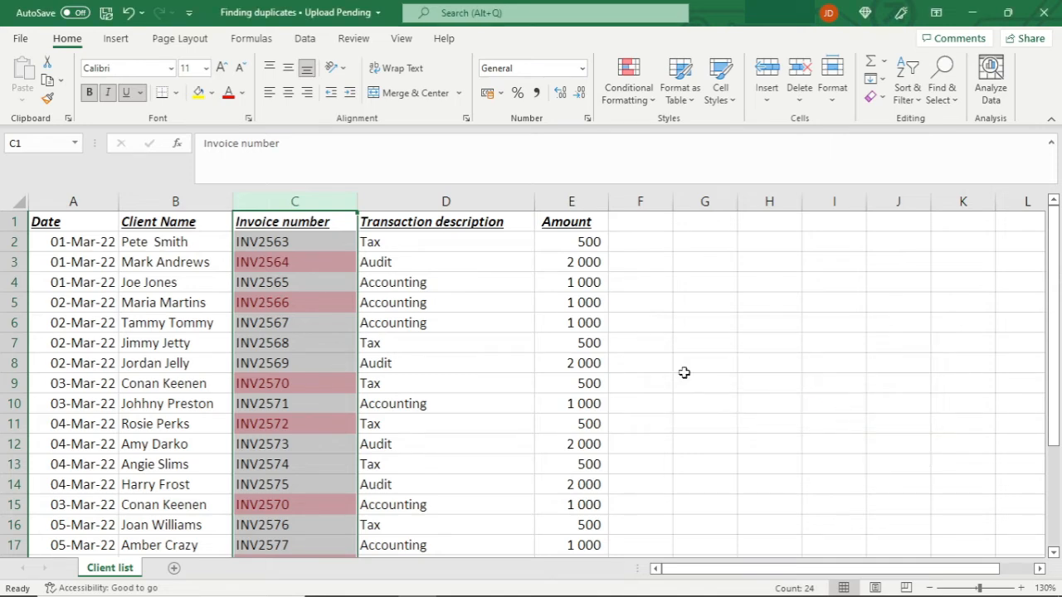
{"action": "left_click", "coordinate": [371, 286]}
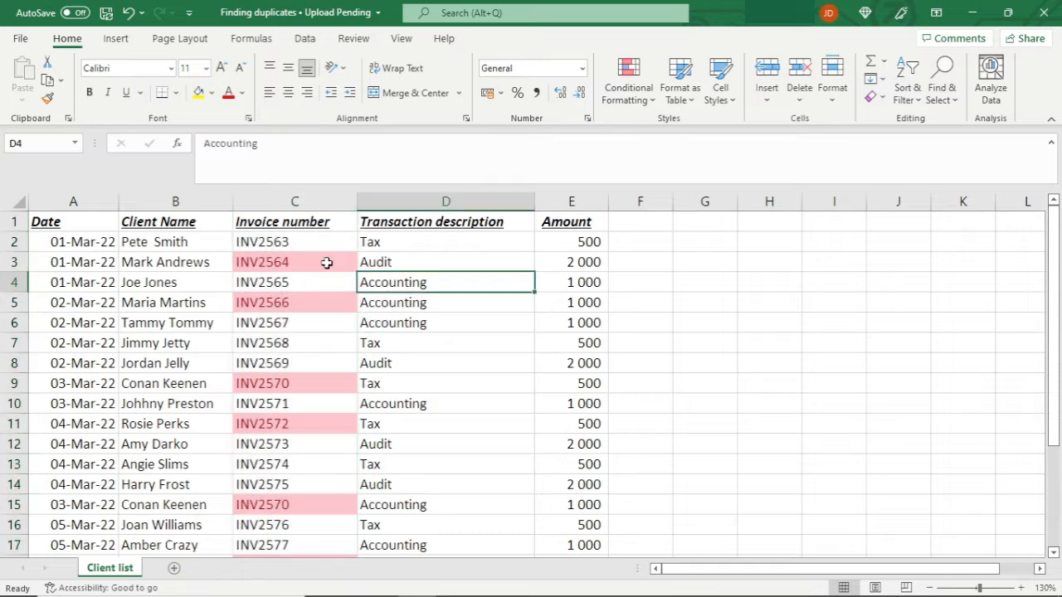
{"action": "scroll", "coordinate": [297, 273], "scroll_direction": "down", "scroll_amount": 4}
{"action": "scroll", "coordinate": [299, 282], "scroll_direction": "up", "scroll_amount": 4}
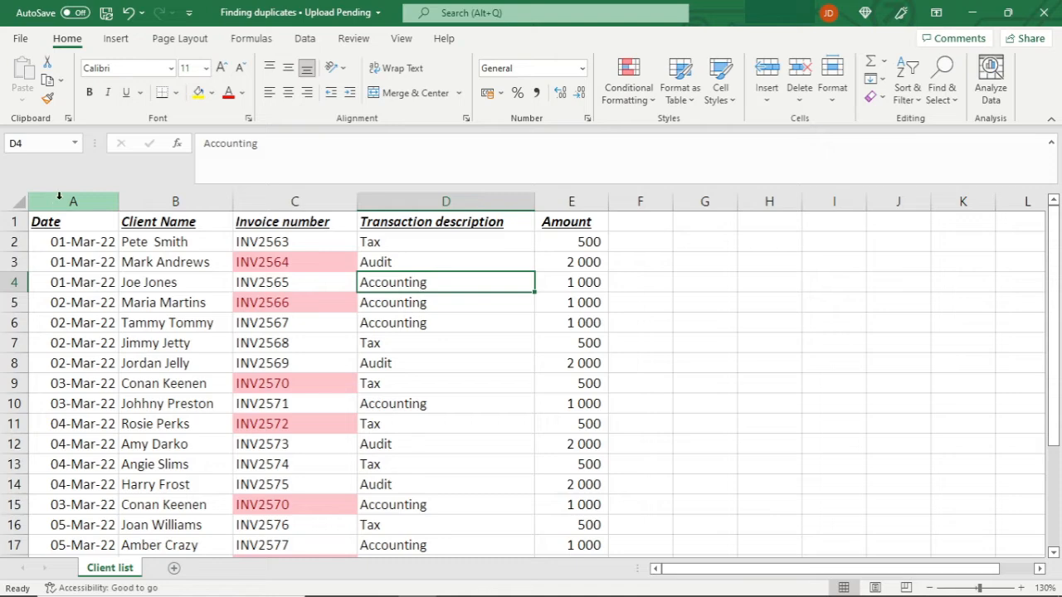
Remove duplicate rows from columns A to C, checking Date, Client Name and Invoice number.
{"action": "left_click_drag", "start_coordinate": [51, 204], "coordinate": [323, 204]}
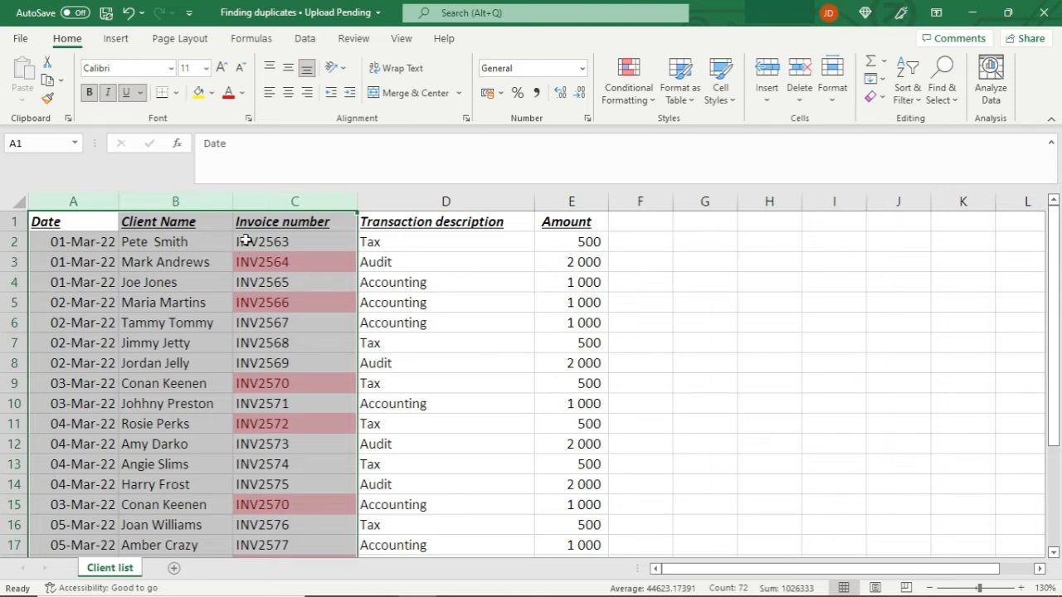
{"action": "left_click", "coordinate": [305, 44]}
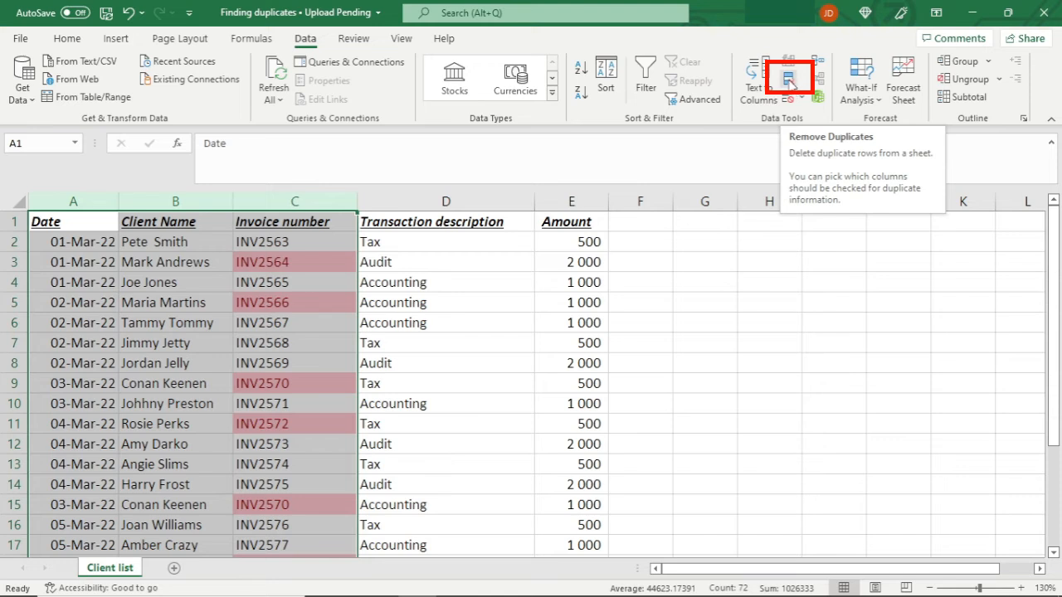
{"action": "left_click", "coordinate": [788, 83]}
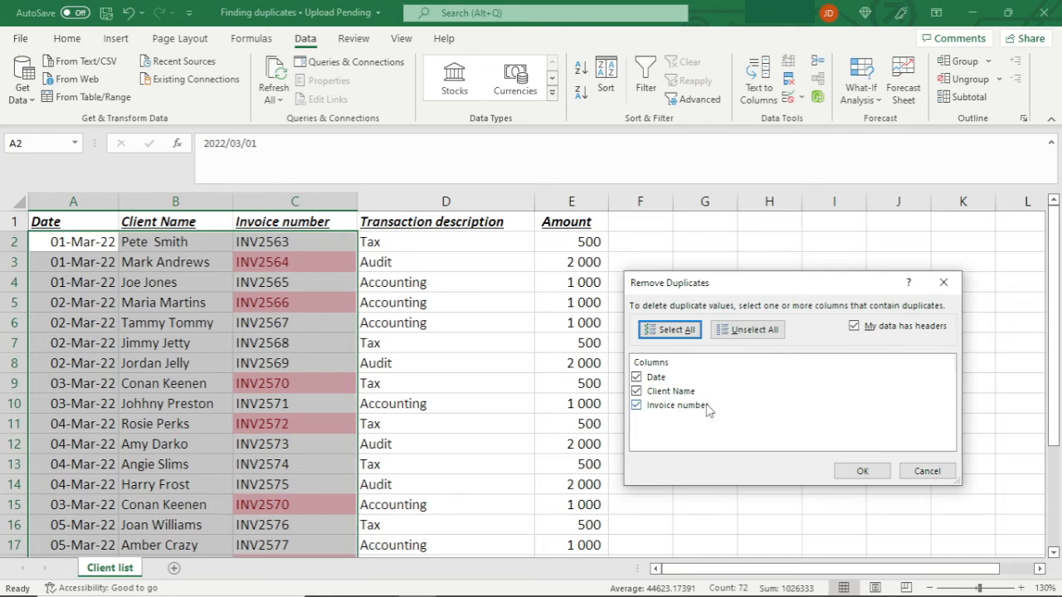
{"action": "left_click", "coordinate": [863, 471]}
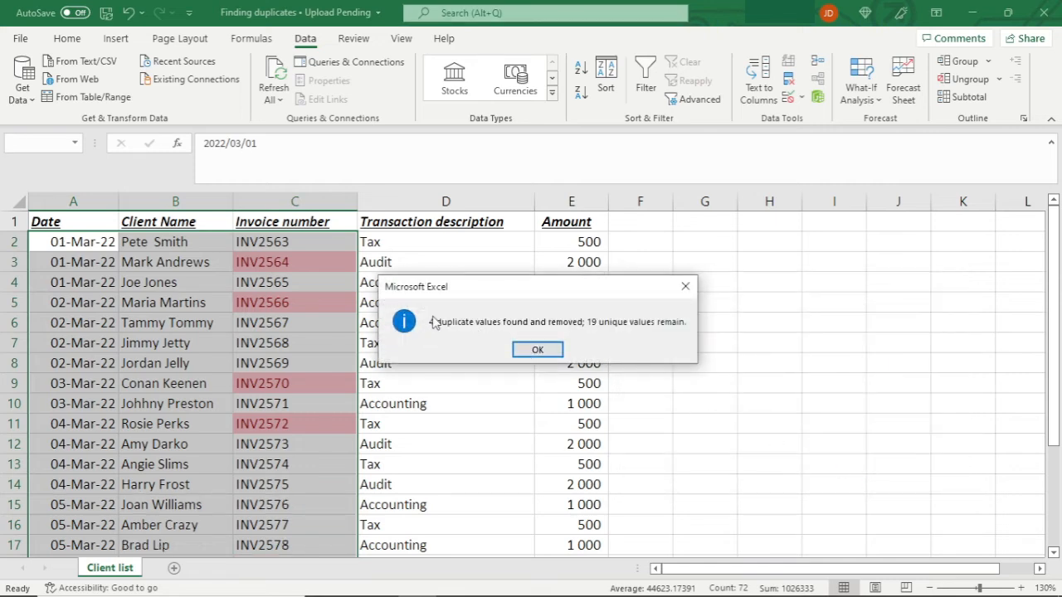
{"action": "left_click", "coordinate": [545, 349]}
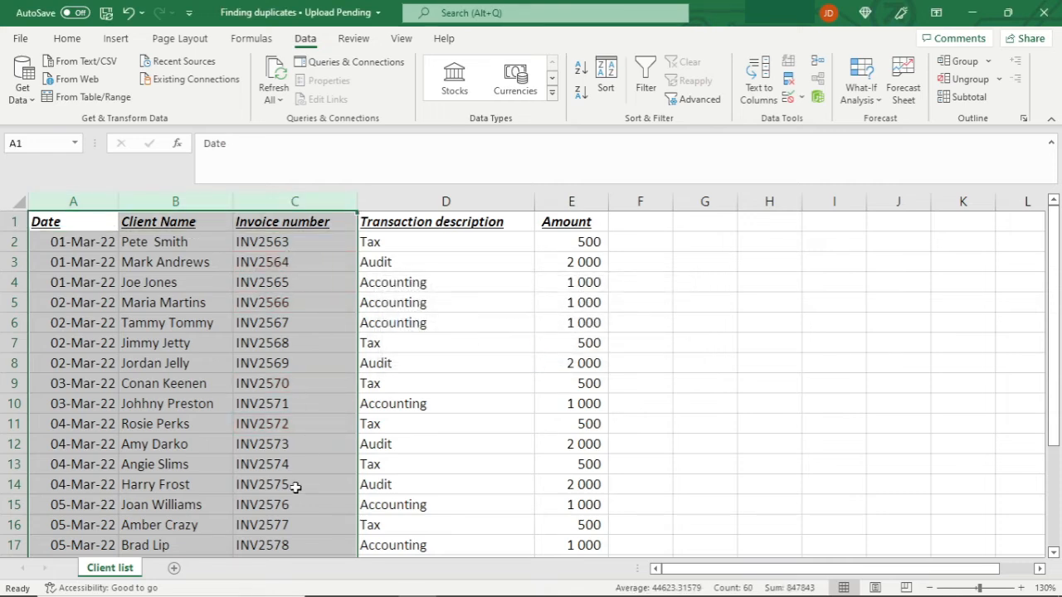
Examine the rows left below the de-duplicated data and the remaining Date, Client Name and Invoice number columns.
{"action": "left_click", "coordinate": [290, 408]}
{"action": "scroll", "coordinate": [279, 375], "scroll_direction": "down", "scroll_amount": 4}
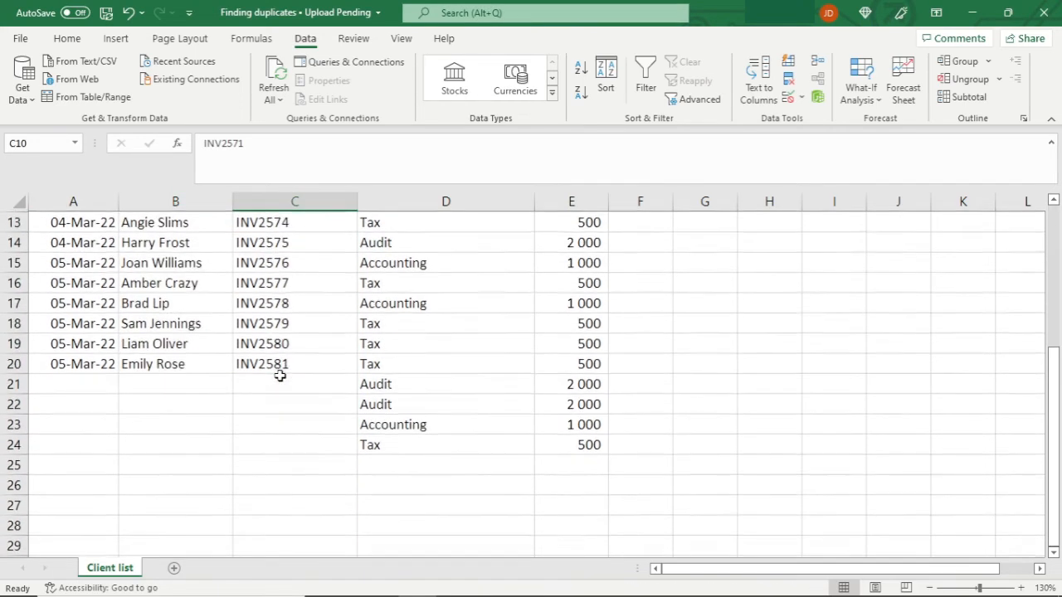
{"action": "left_click", "coordinate": [277, 378]}
{"action": "left_click_drag", "start_coordinate": [370, 385], "coordinate": [379, 444]}
{"action": "left_click_drag", "start_coordinate": [301, 386], "coordinate": [286, 447]}
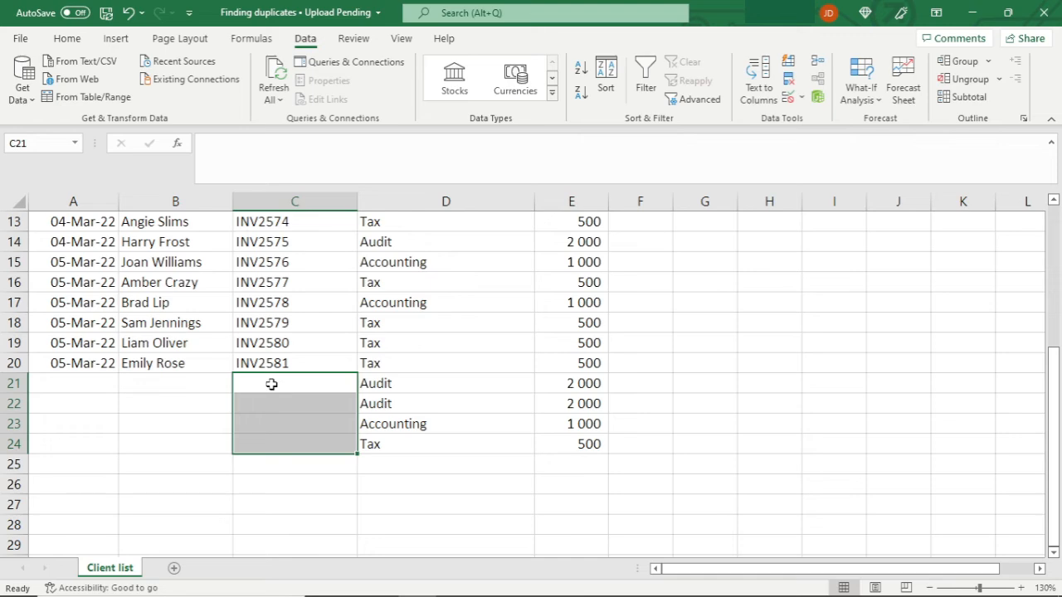
{"action": "scroll", "coordinate": [274, 384], "scroll_direction": "up", "scroll_amount": 4}
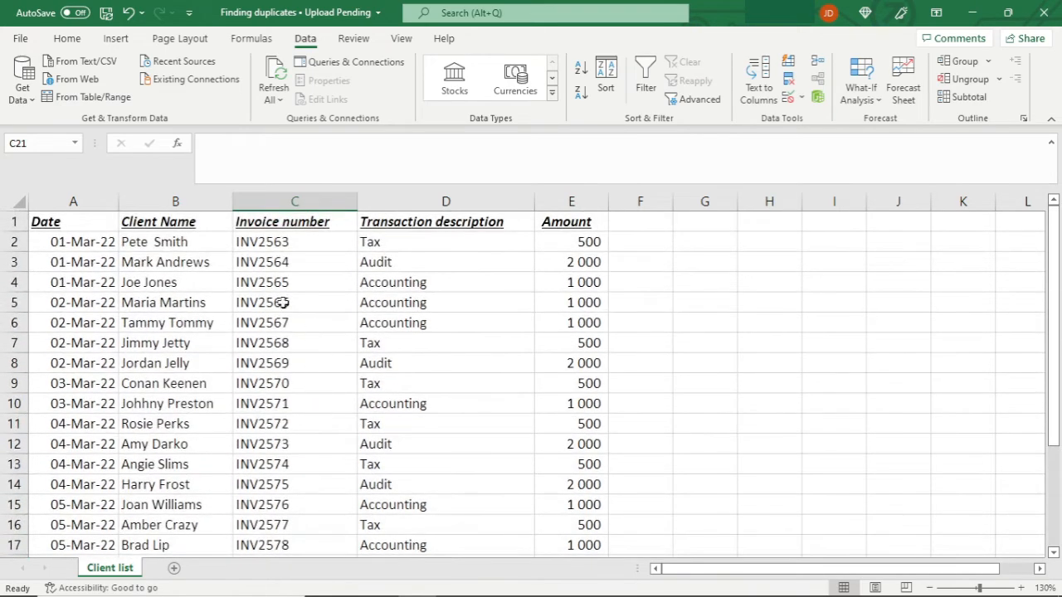
{"action": "left_click", "coordinate": [63, 203]}
{"action": "left_click", "coordinate": [175, 201]}
{"action": "left_click", "coordinate": [295, 201]}
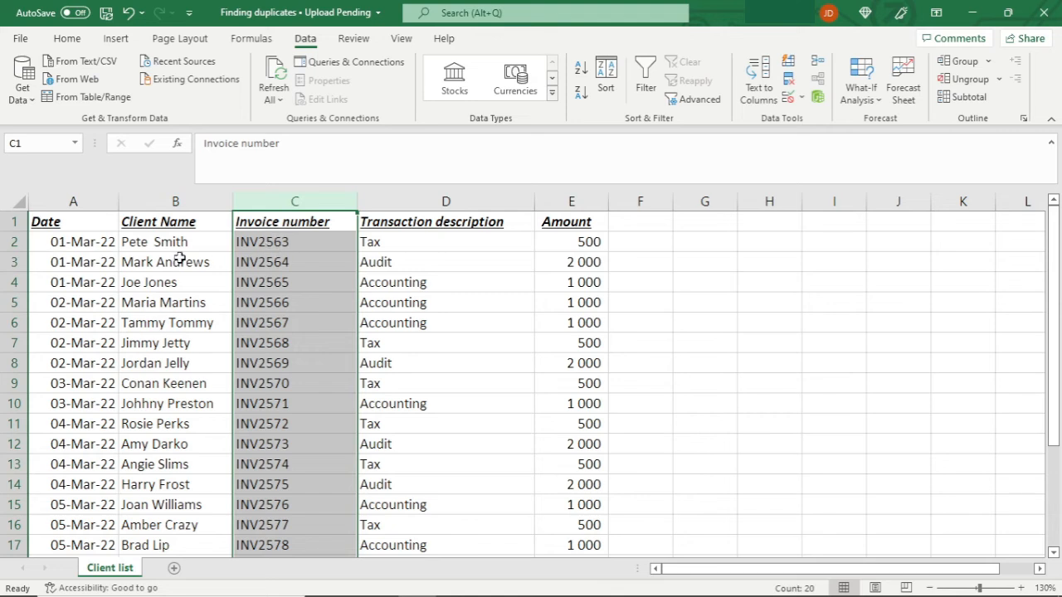
{"action": "left_click_drag", "start_coordinate": [54, 234], "coordinate": [249, 240]}
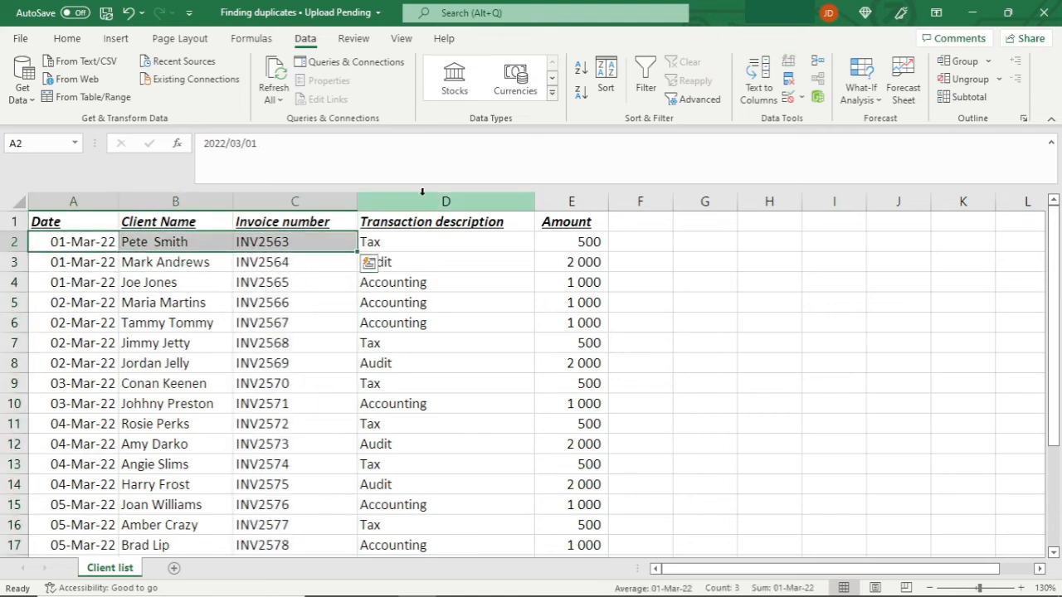
Delete the Transaction description and Amount columns.
{"action": "left_click", "coordinate": [409, 202]}
{"action": "left_click_drag", "start_coordinate": [410, 201], "coordinate": [554, 205]}
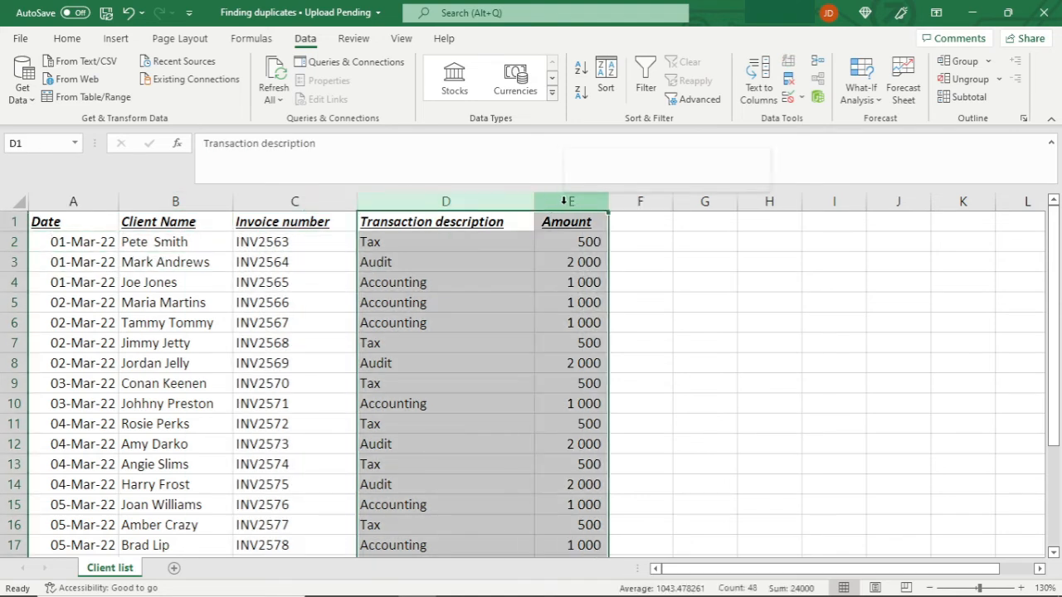
{"action": "right_click", "coordinate": [564, 209]}
{"action": "left_click", "coordinate": [608, 354]}
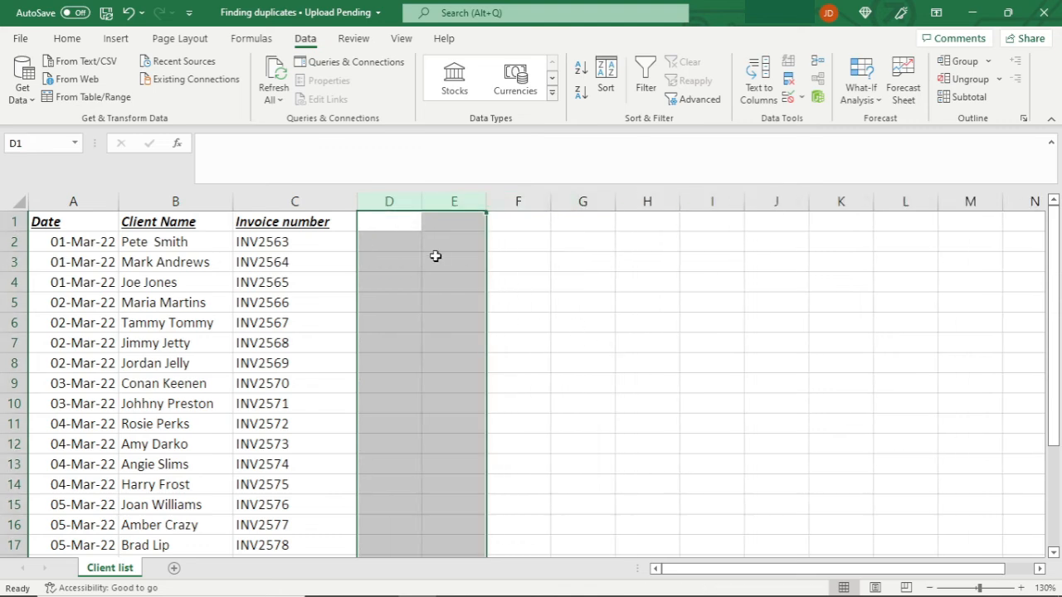
{"action": "scroll", "coordinate": [415, 262], "scroll_direction": "down", "scroll_amount": 3}
{"action": "scroll", "coordinate": [415, 263], "scroll_direction": "up", "scroll_amount": 3}
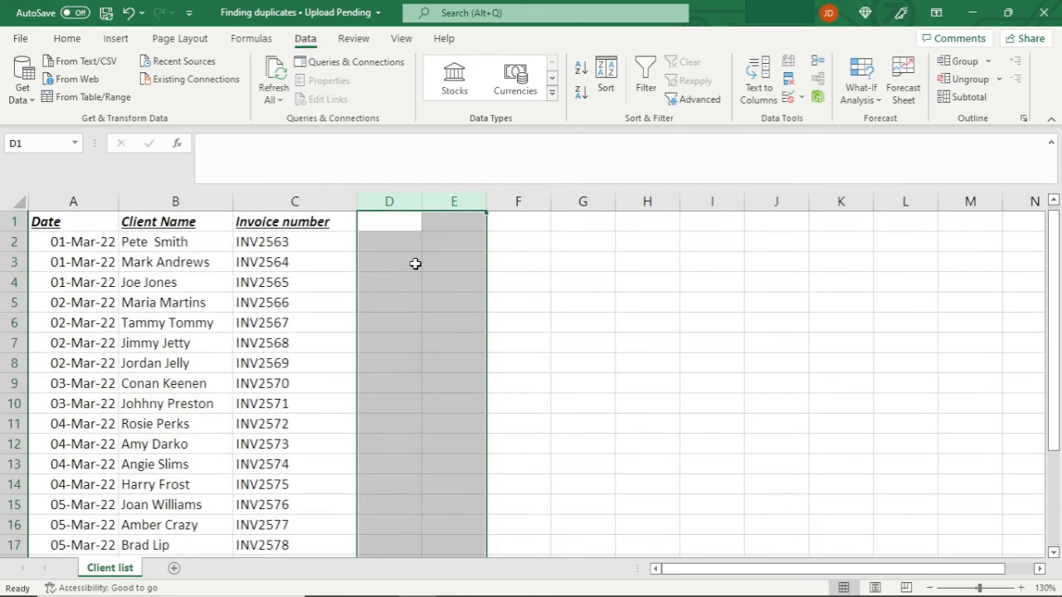